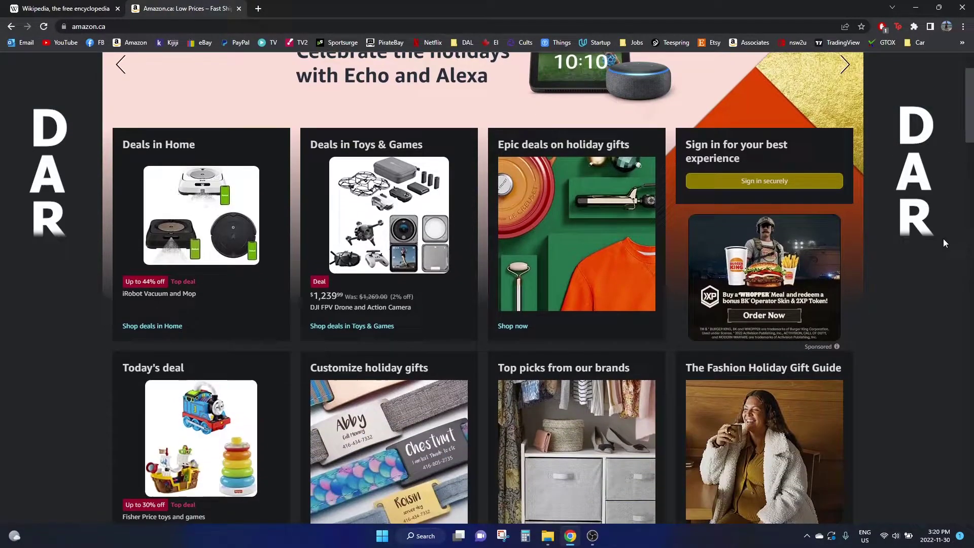
pyautogui.scroll(-1, 928, 293)
pyautogui.scroll(3, 916, 305)
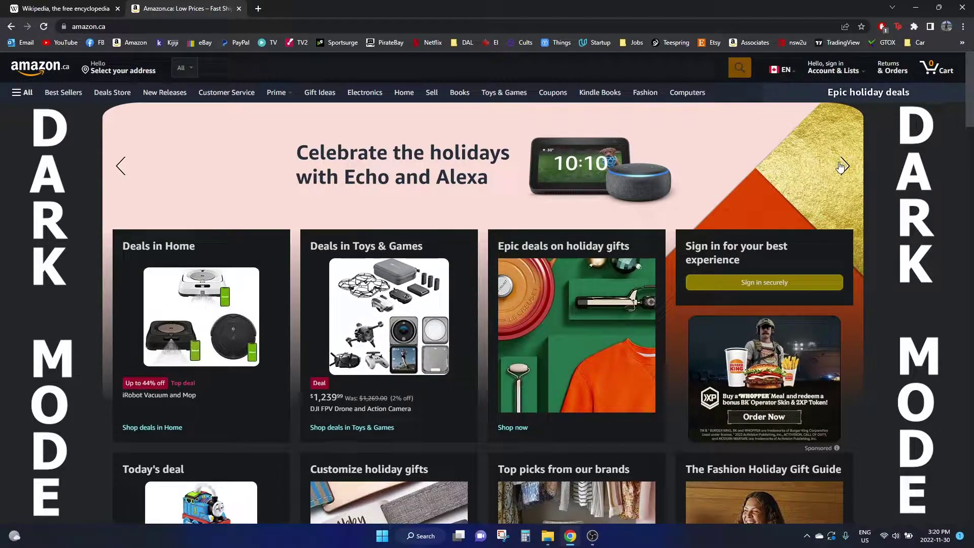
pyautogui.scroll(-3, 934, 183)
pyautogui.scroll(-3, 934, 183)
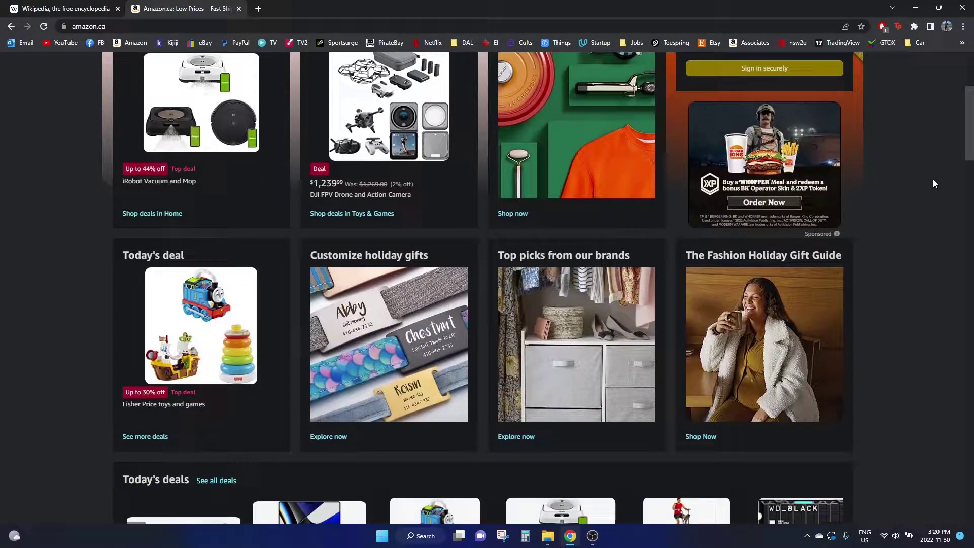
pyautogui.scroll(-3, 935, 182)
pyautogui.scroll(-2, 934, 183)
pyautogui.scroll(3, 934, 183)
pyautogui.scroll(5, 935, 183)
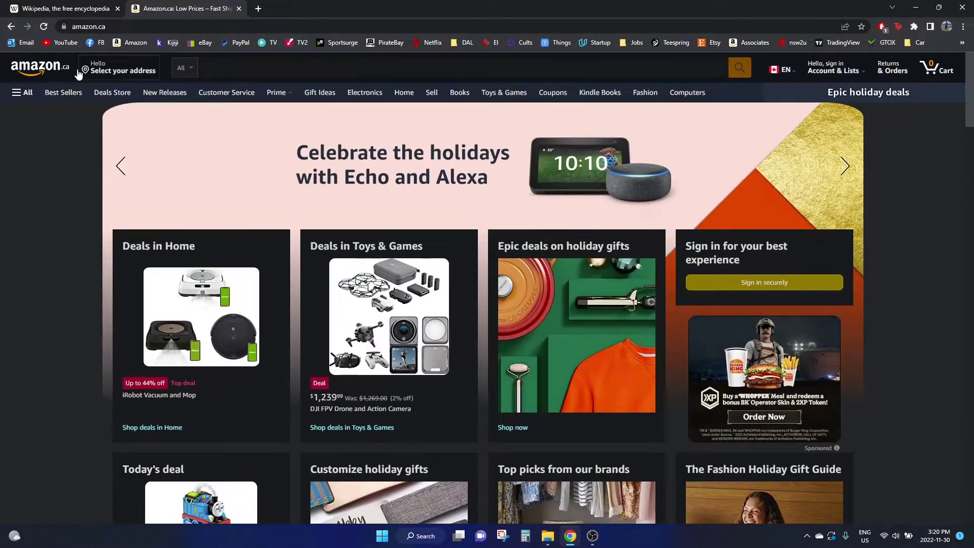
# - Switch to the Wikipedia tab and clear an accidental heading selection
pyautogui.click(66, 8)
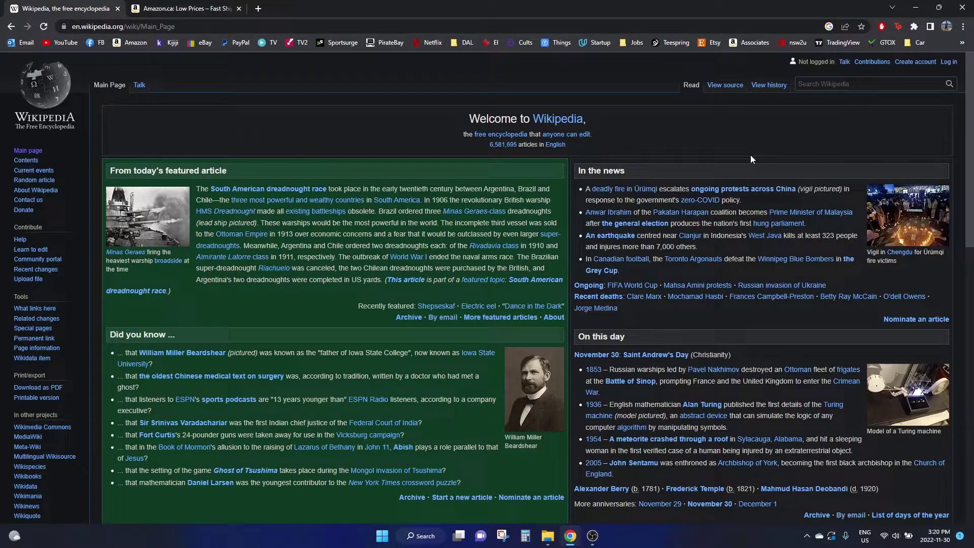
pyautogui.moveTo(355, 122); pyautogui.dragTo(610, 122)
pyautogui.click(610, 122)
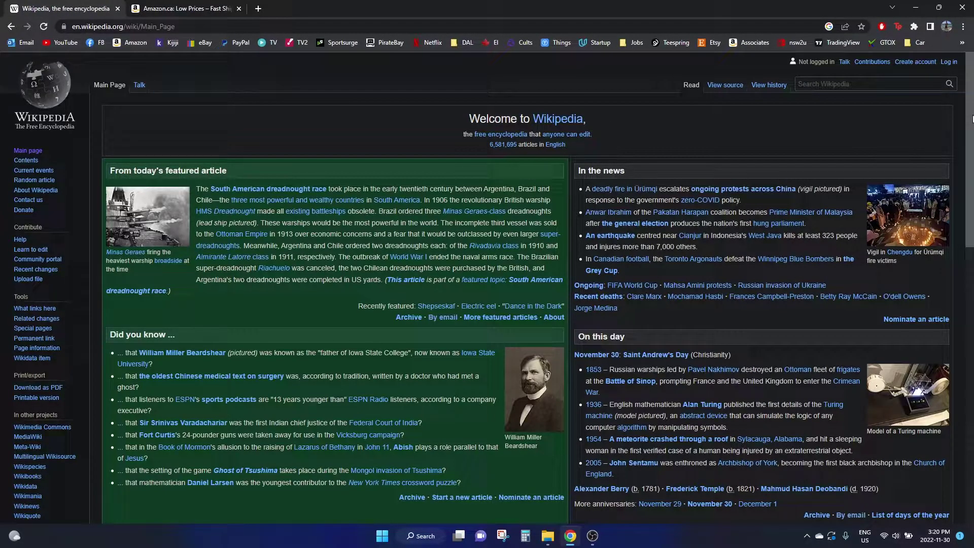
pyautogui.scroll(-5, 363, 170)
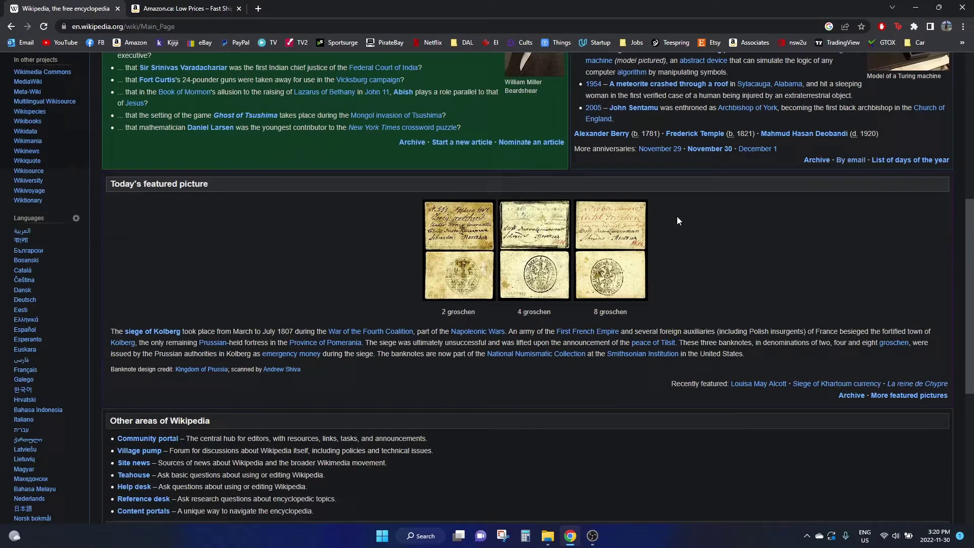
pyautogui.scroll(-3, 898, 263)
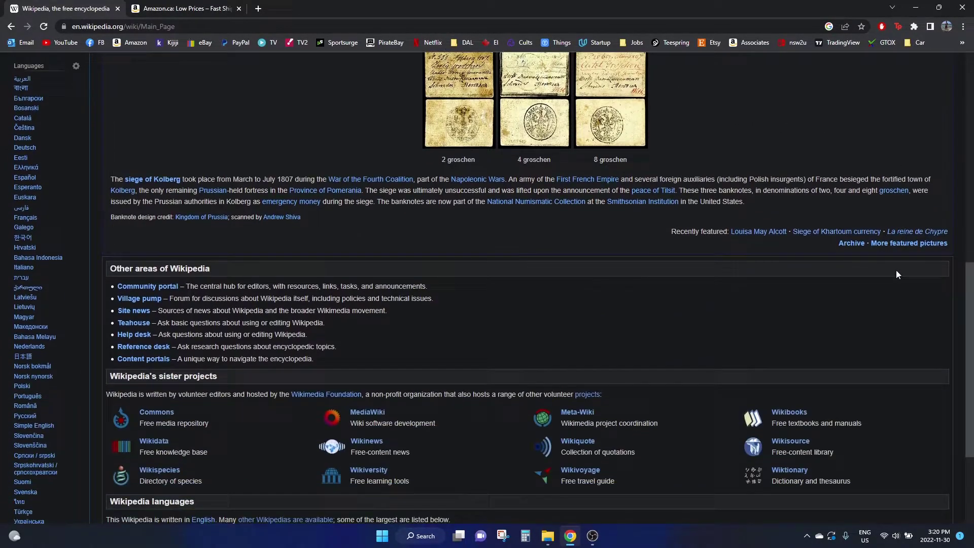
pyautogui.scroll(5, 896, 270)
pyautogui.scroll(5, 830, 344)
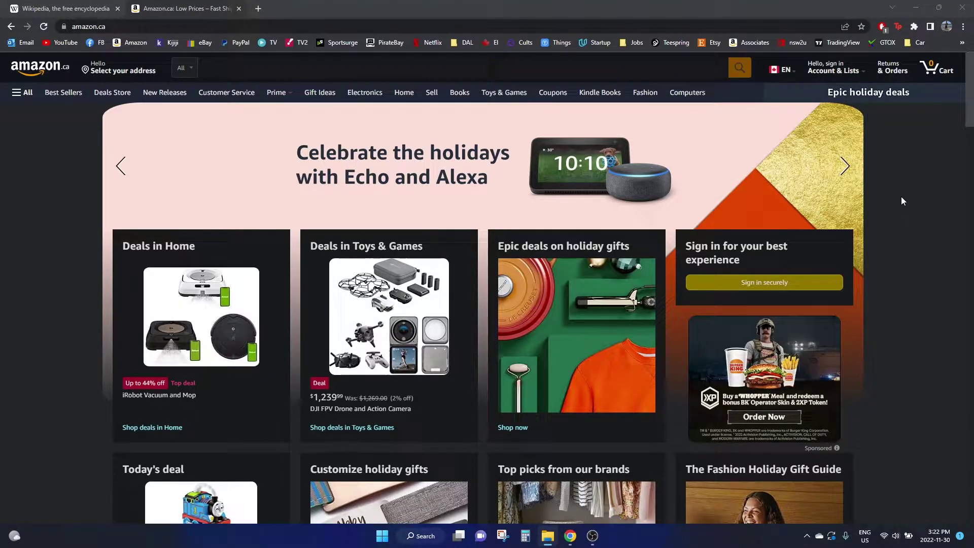
# - In a new tab, reach the Chrome Web Store via web search and search it for 'dark reader'
pyautogui.click(258, 10)
pyautogui.click(261, 25)
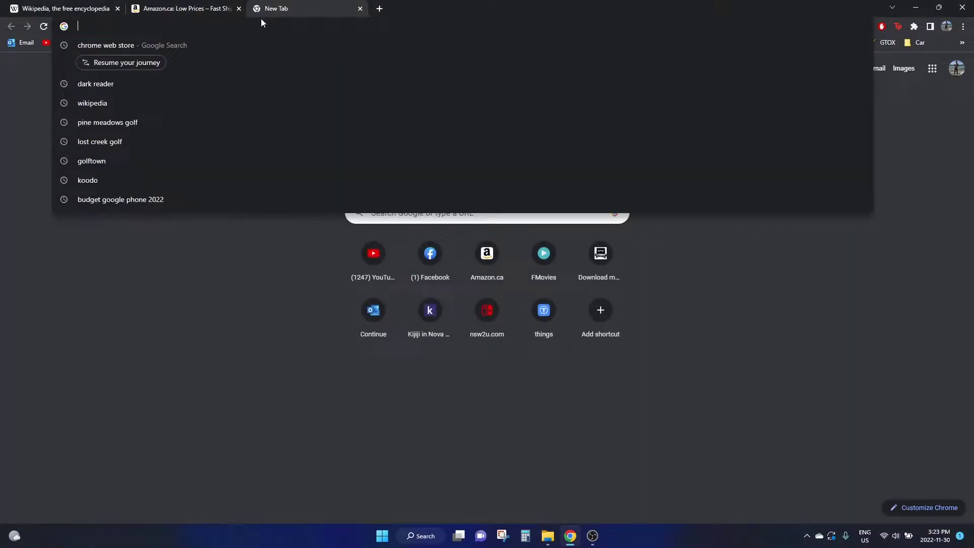
pyautogui.press('Down')
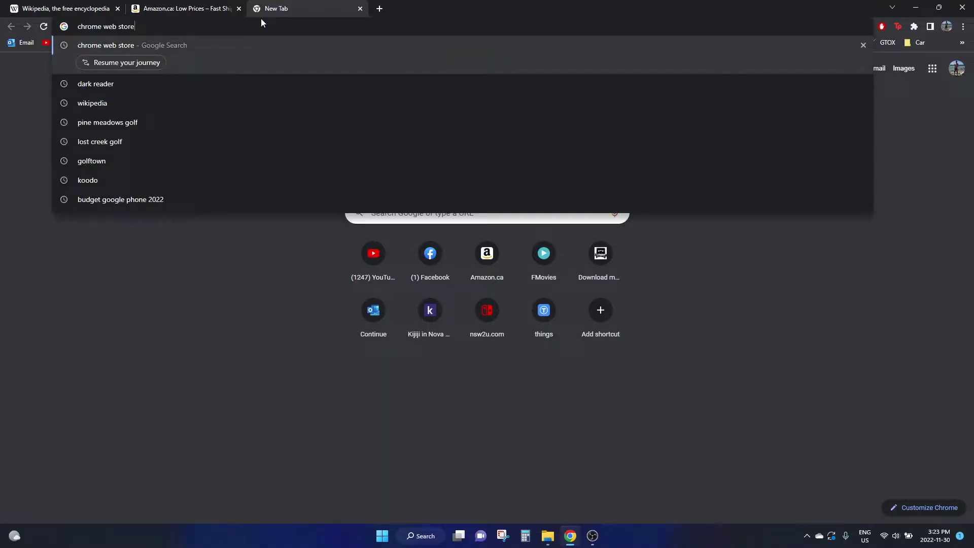
pyautogui.press('Return')
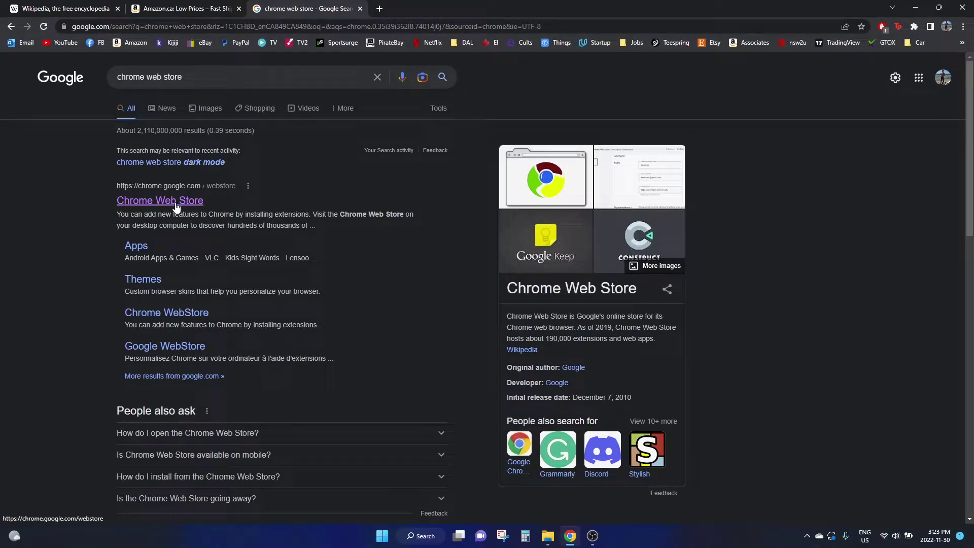
pyautogui.click(160, 200)
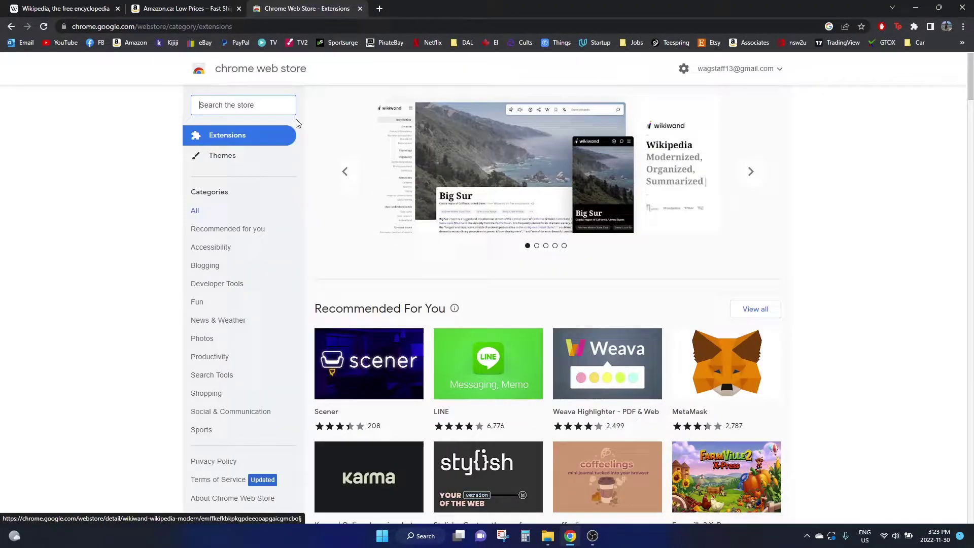
pyautogui.write('dark ')
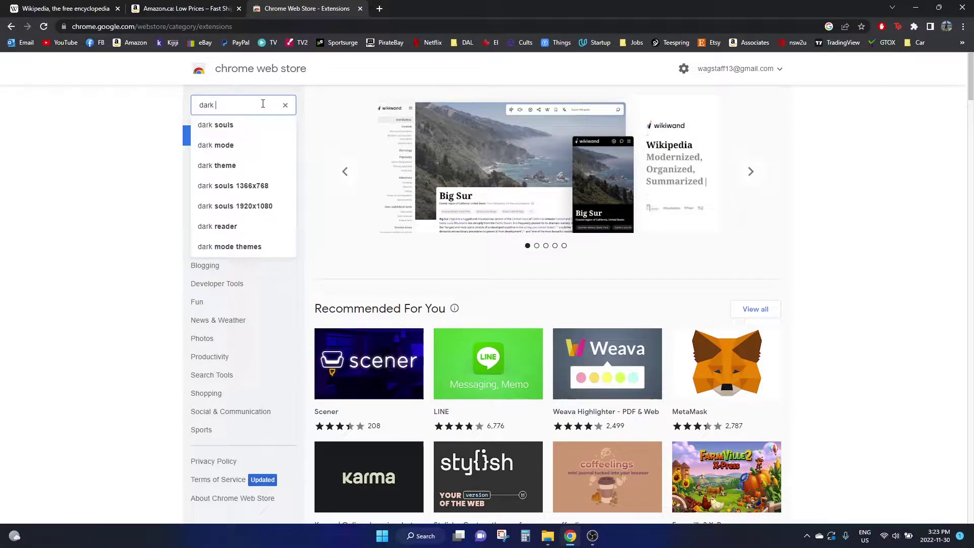
pyautogui.write('reader')
pyautogui.press('Return')
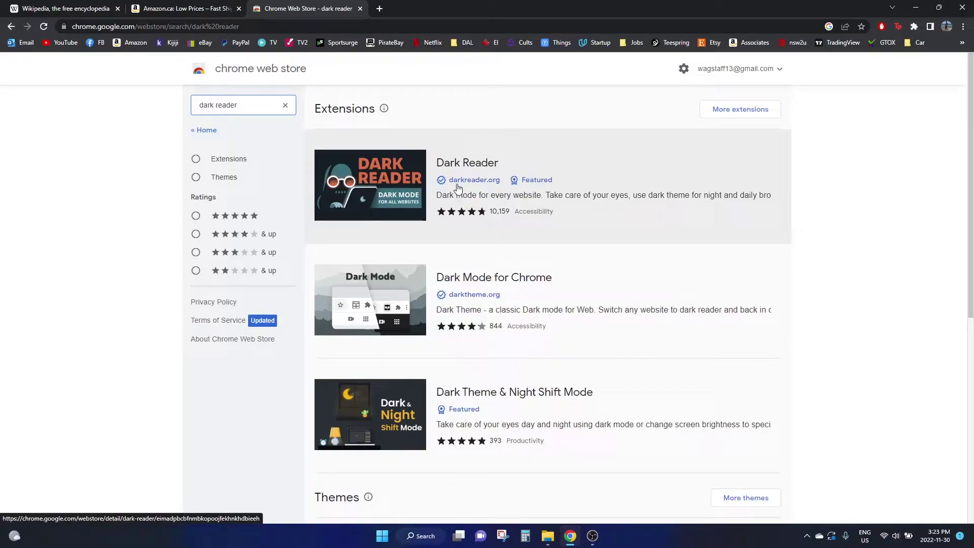
# - Add the Dark Reader extension to Chrome from its store page and confirm the install
pyautogui.click(479, 165)
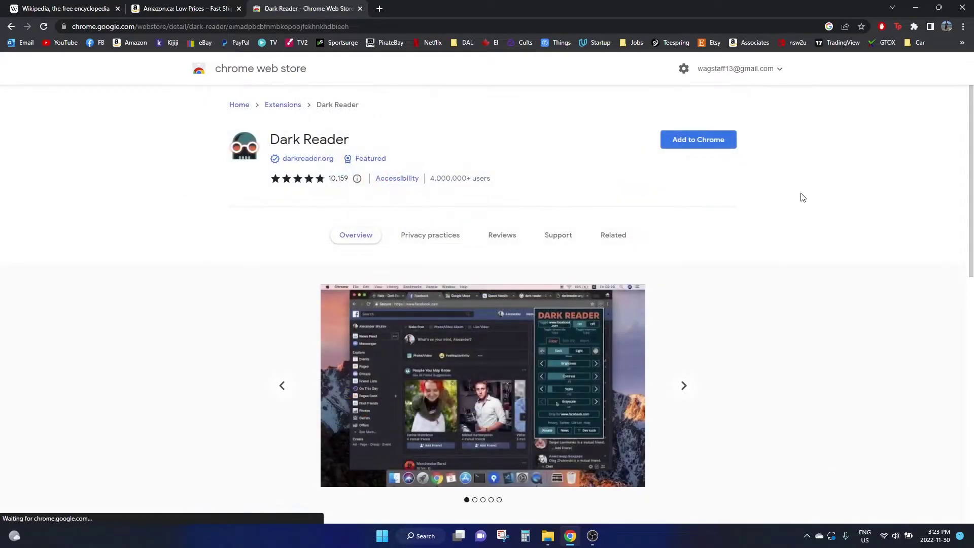
pyautogui.click(697, 139)
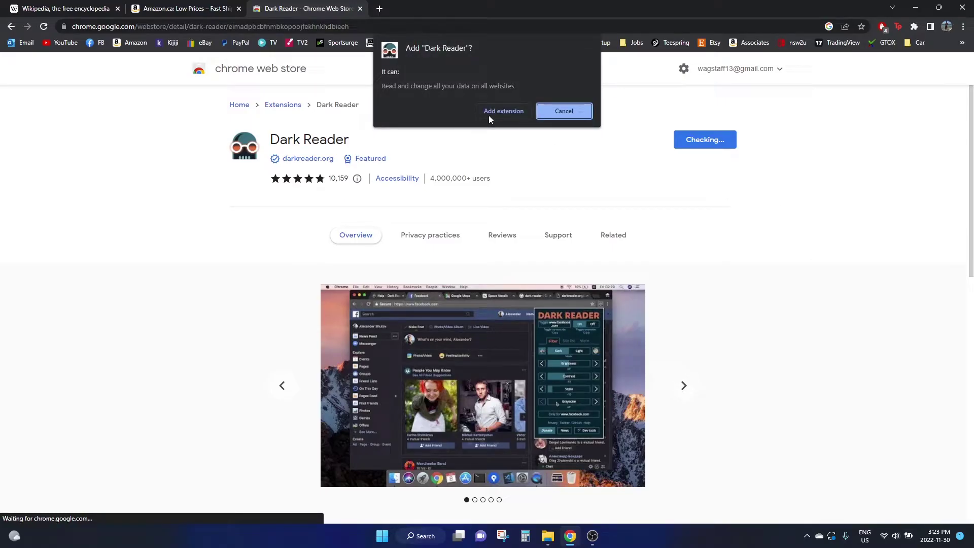
pyautogui.click(497, 115)
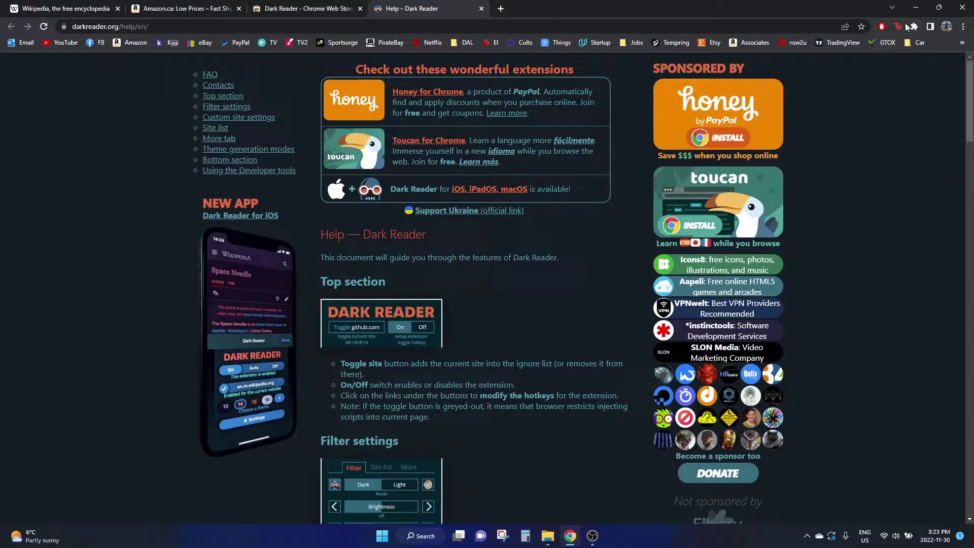
# - In Dark Reader's panel, dismiss News, browse the Site list and Filter tabs, then switch it Off
pyautogui.click(915, 27)
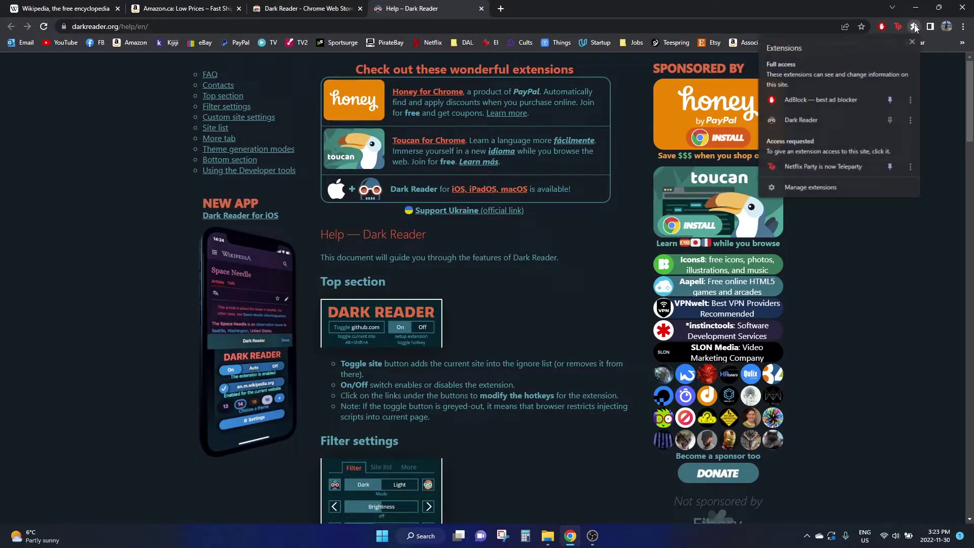
pyautogui.click(815, 120)
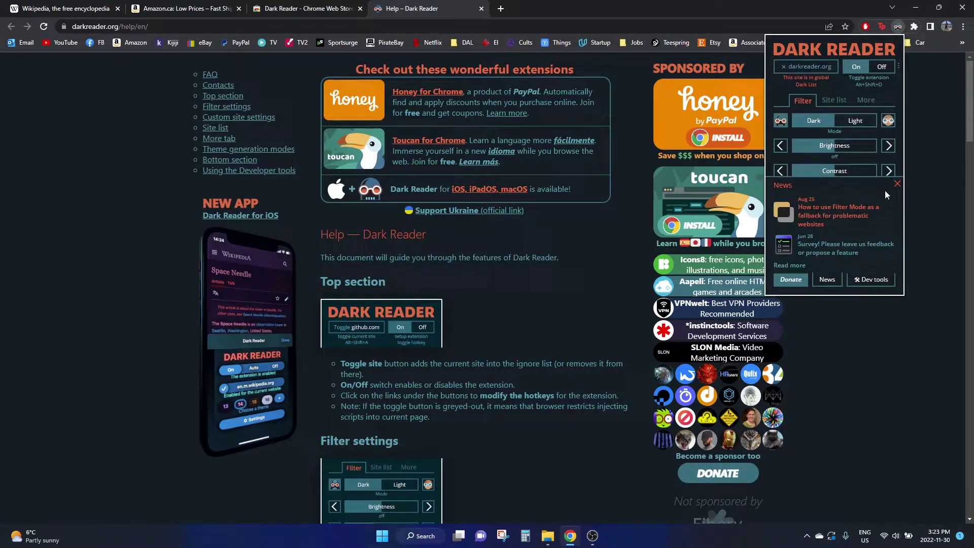
pyautogui.click(897, 191)
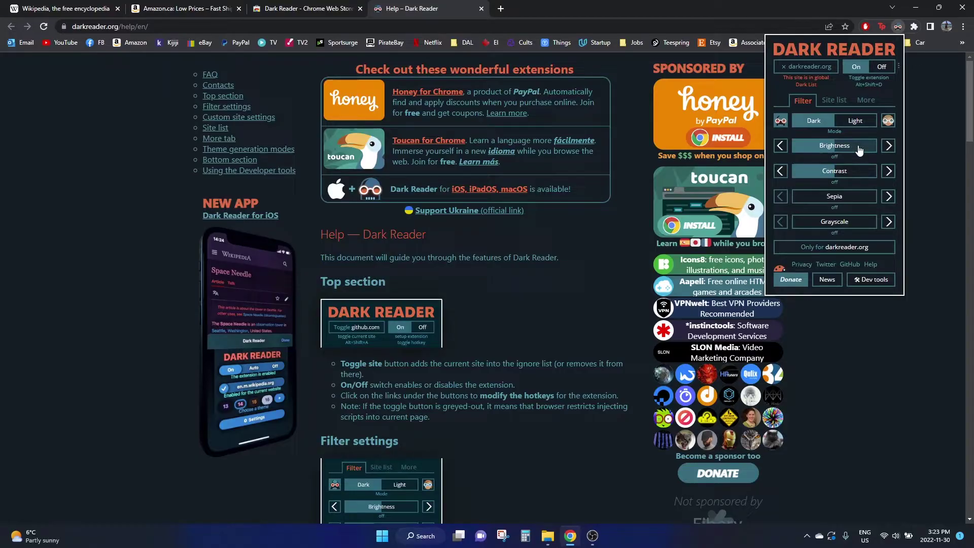
pyautogui.click(869, 101)
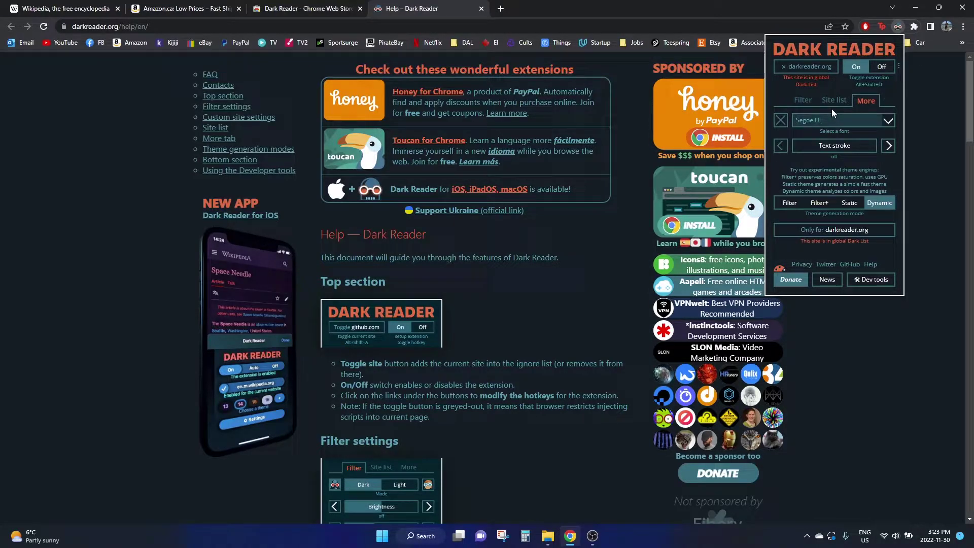
pyautogui.click(833, 102)
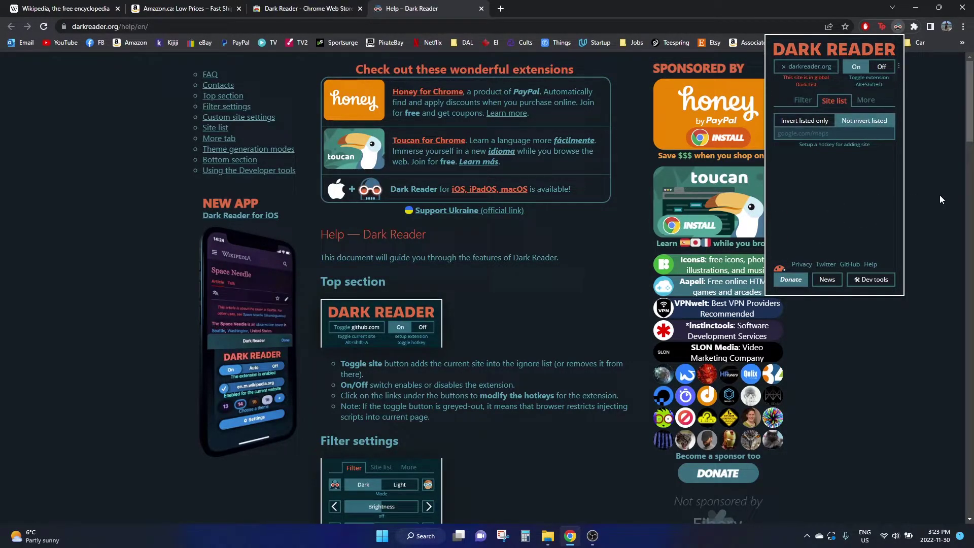
pyautogui.click(803, 101)
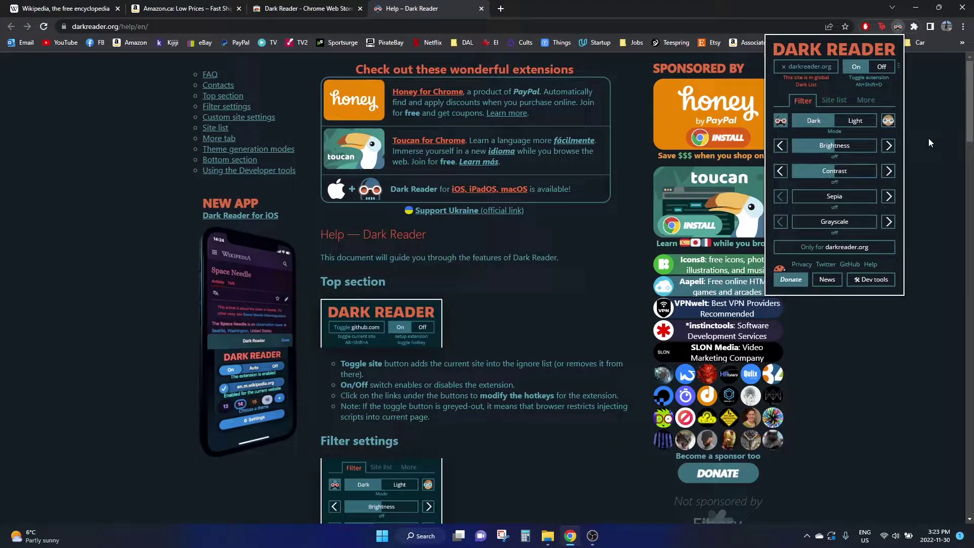
pyautogui.click(880, 67)
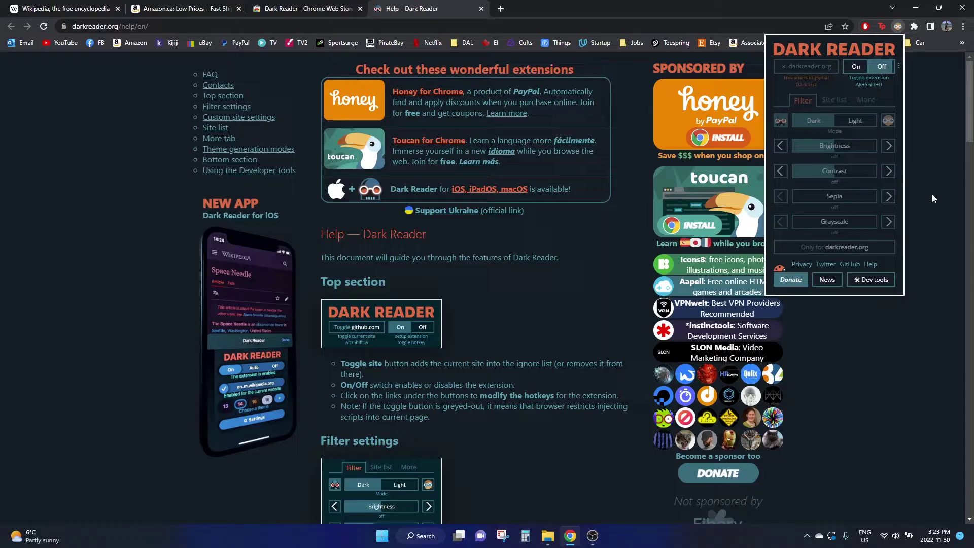
# - Close the Dark Reader panel, check the light Amazon tab, and reload Wikipedia without the dark theme
pyautogui.click(944, 152)
pyautogui.click(183, 9)
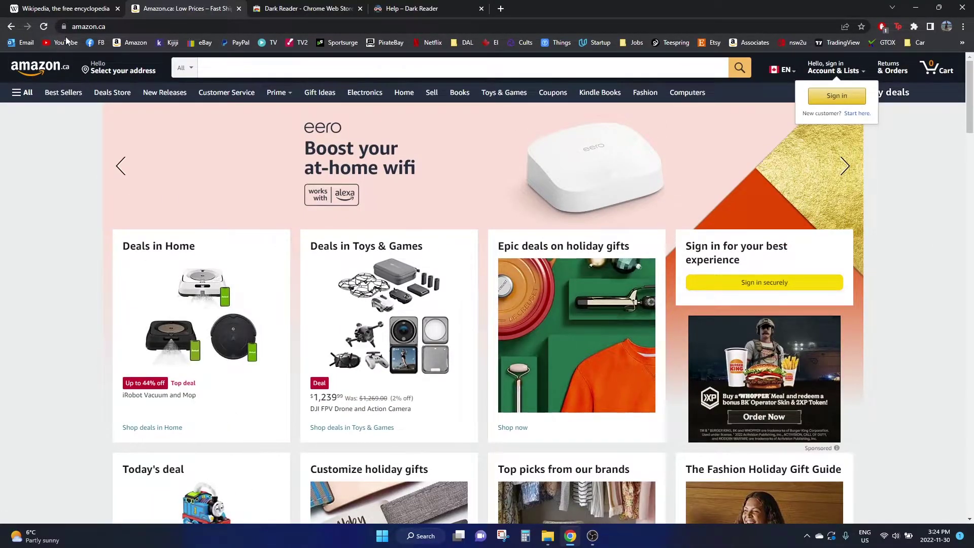
pyautogui.click(66, 8)
pyautogui.click(44, 27)
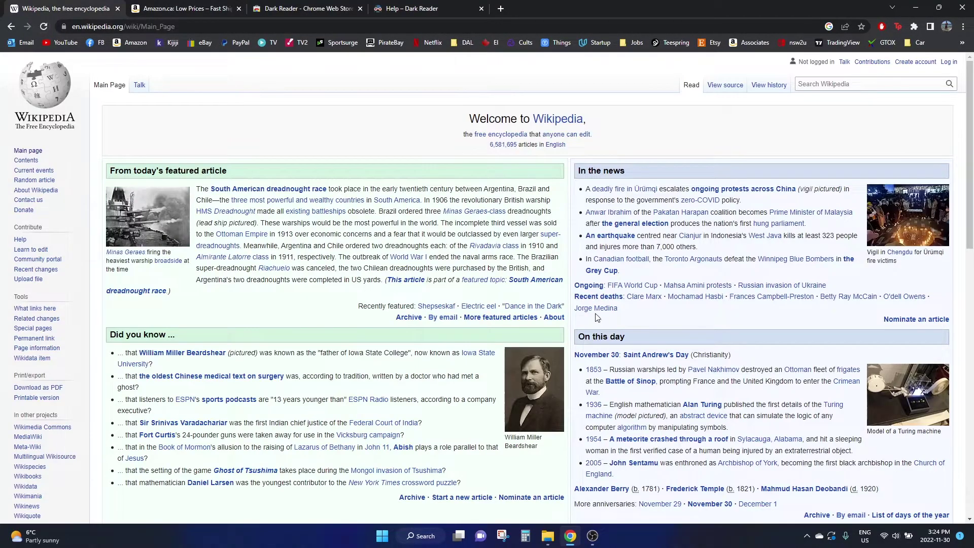
pyautogui.scroll(-1, 582, 322)
pyautogui.scroll(1, 582, 322)
# - Switch Dark Reader back On, close its panel, and view the darkened Amazon tab
pyautogui.click(916, 29)
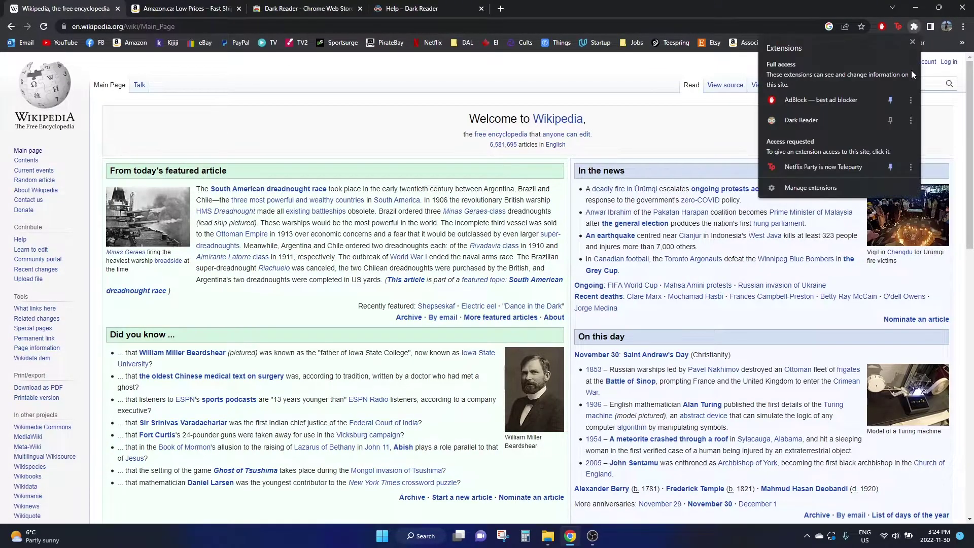
pyautogui.click(859, 123)
pyautogui.click(857, 67)
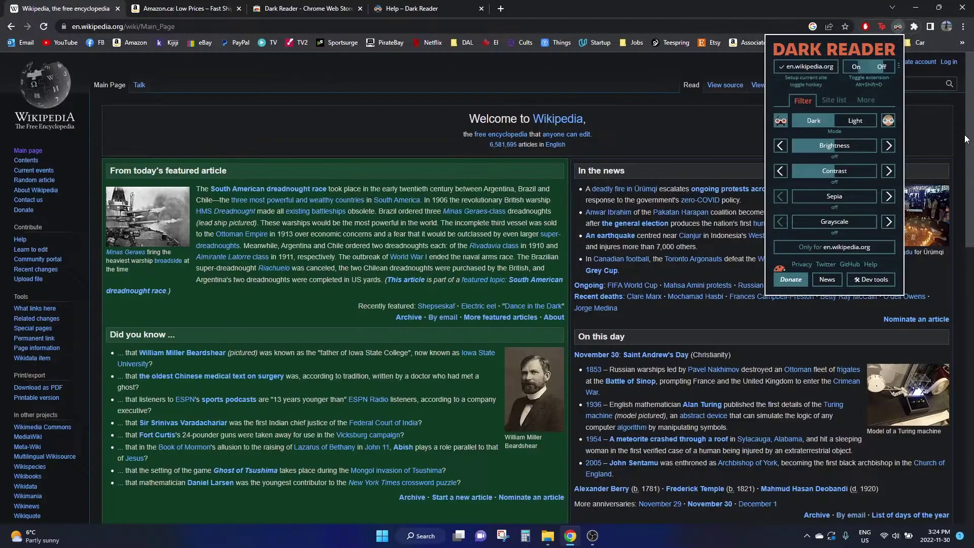
pyautogui.click(953, 116)
pyautogui.scroll(-5, 487, 304)
pyautogui.scroll(5, 487, 305)
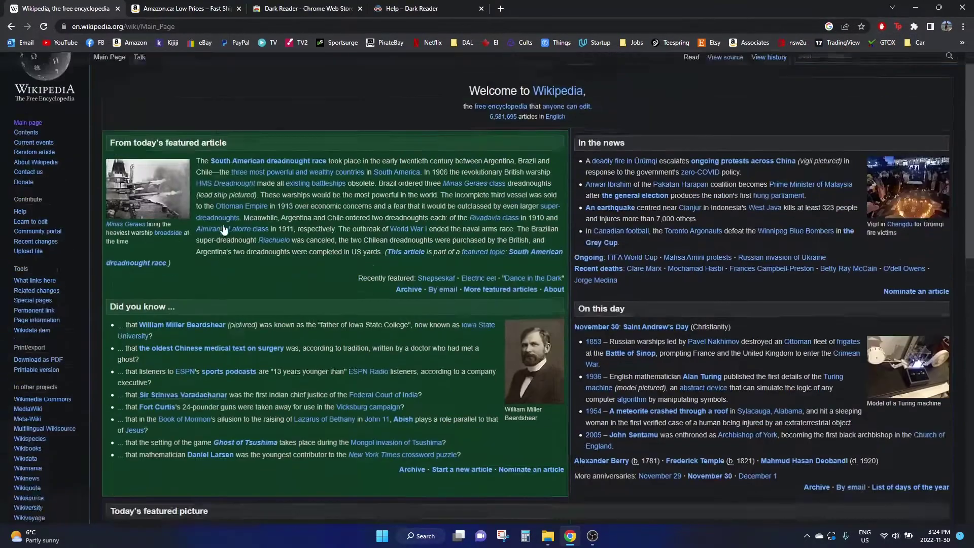
pyautogui.click(186, 8)
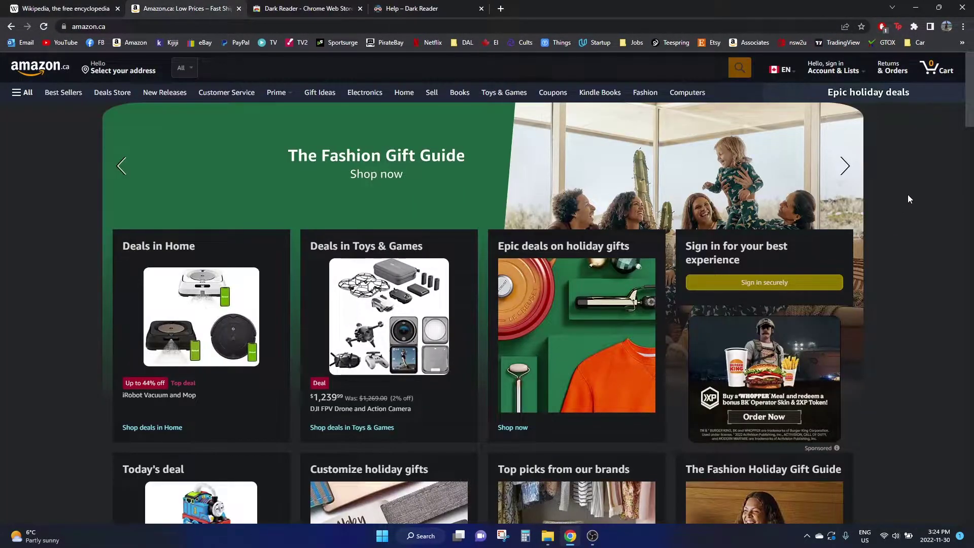